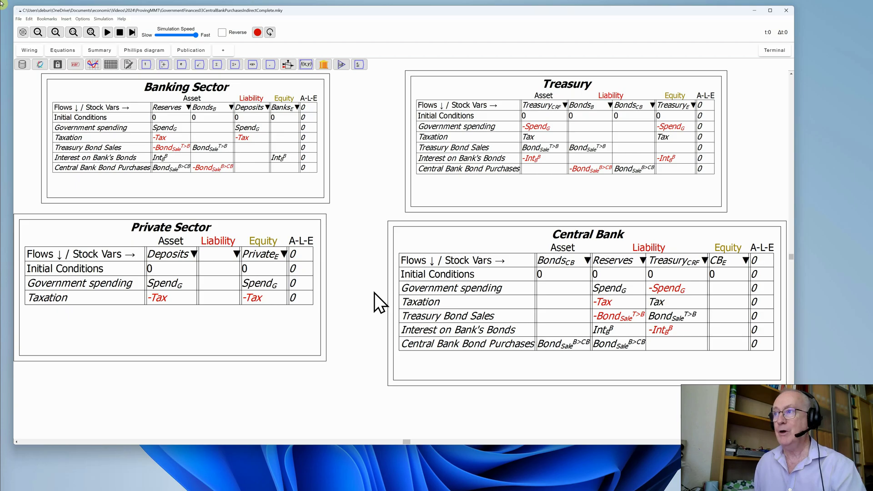
Open the Central Bank's Godley table in its own window and enlarge the window and its contents to show all columns
right_click(440, 242)
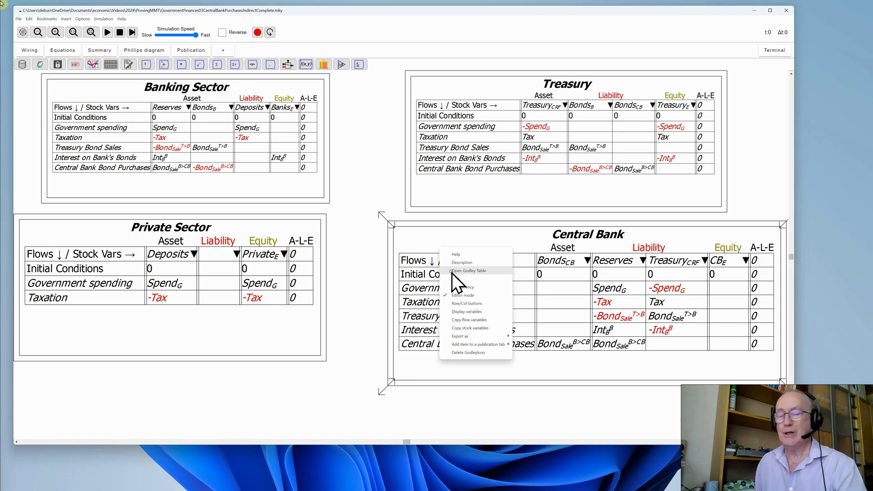
click(452, 271)
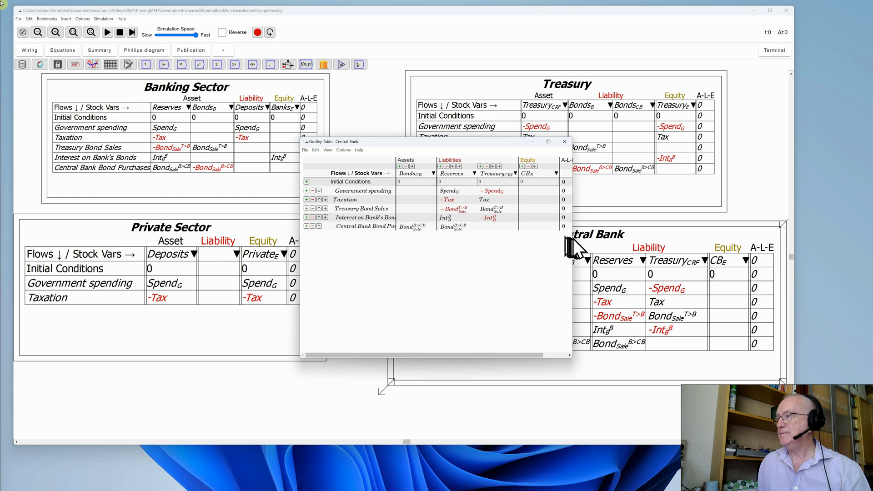
drag(679, 252, 802, 254)
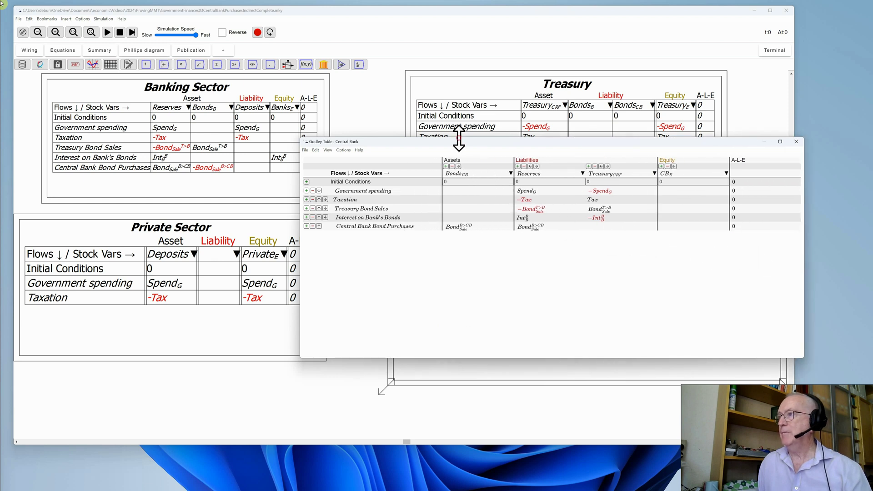
drag(444, 144, 304, 147)
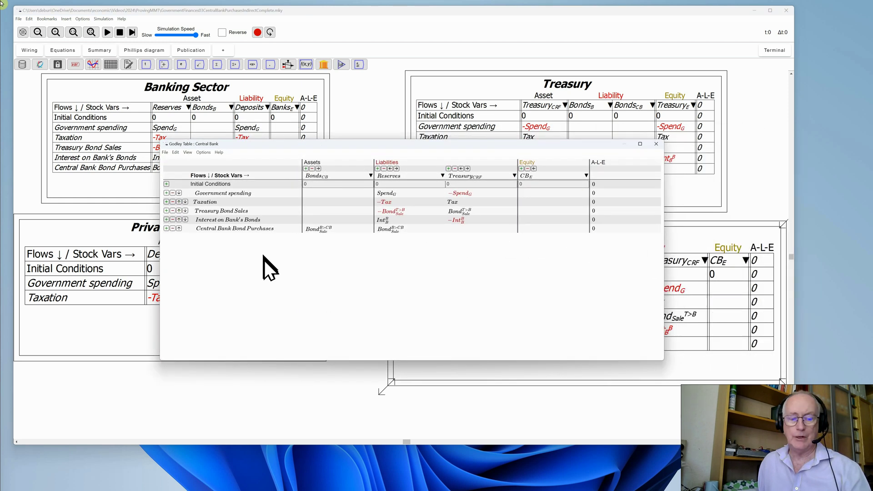
scroll(264, 270, up, 3)
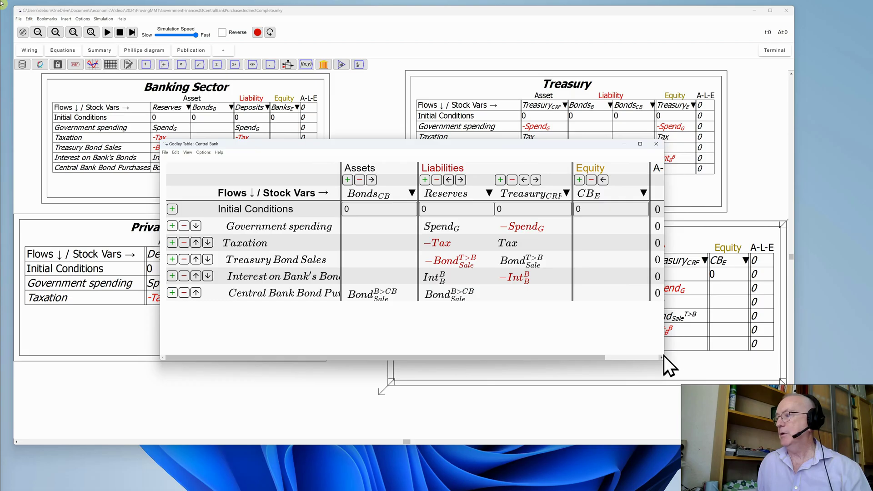
drag(663, 359, 727, 388)
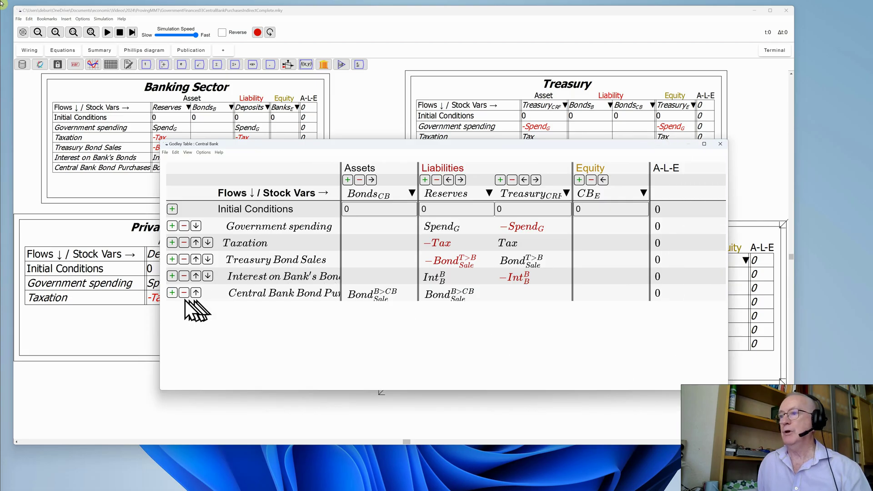
Add a flow row named "Direct Bond Buying" below Central Bank Bond Purchases in the Central Bank table
click(173, 293)
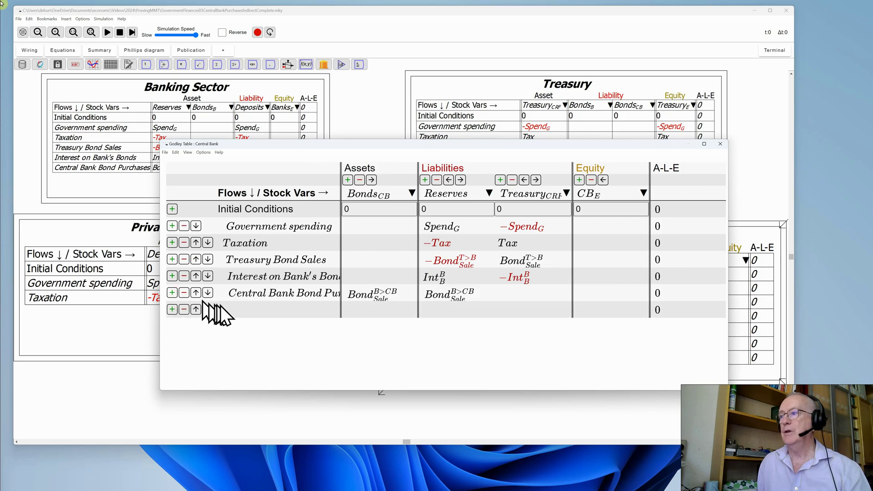
click(241, 309)
text(Direct)
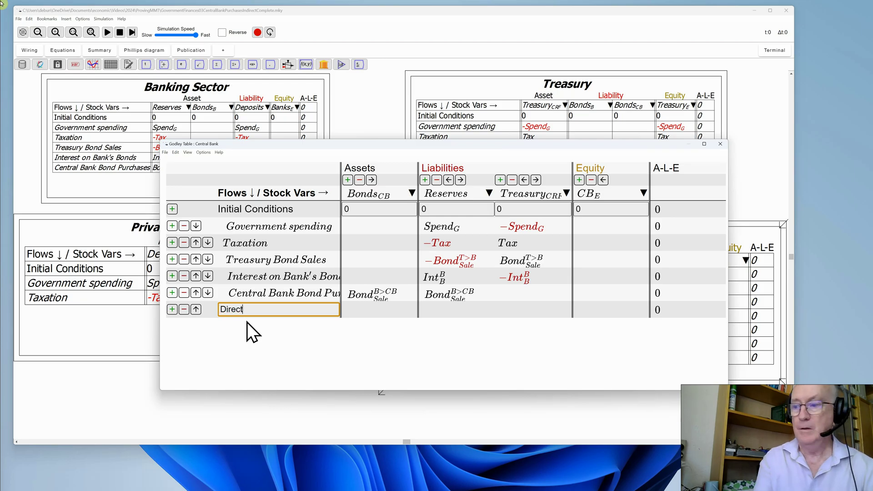
text(Bond Buying)
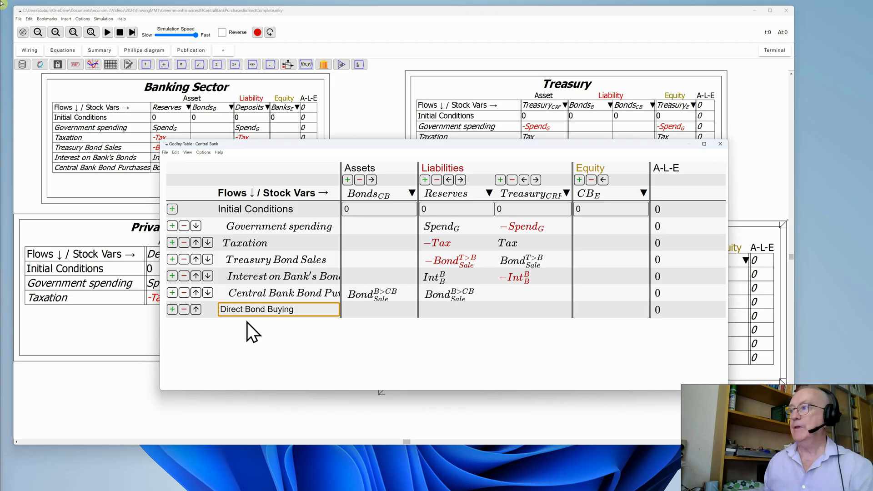
Enter the flow Bond_{Sale}^{T>CB} for Direct Bond Buying under the Central Bank's Bonds_CB asset
click(355, 309)
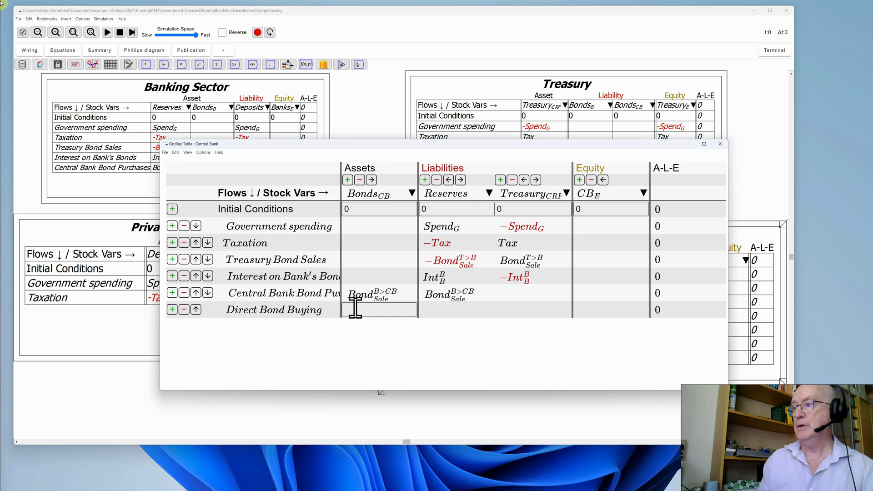
click(355, 309)
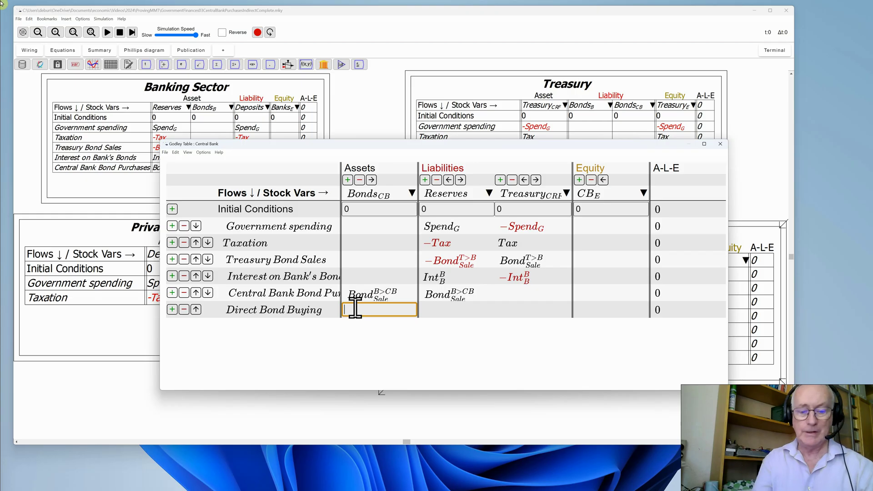
text(Bond)
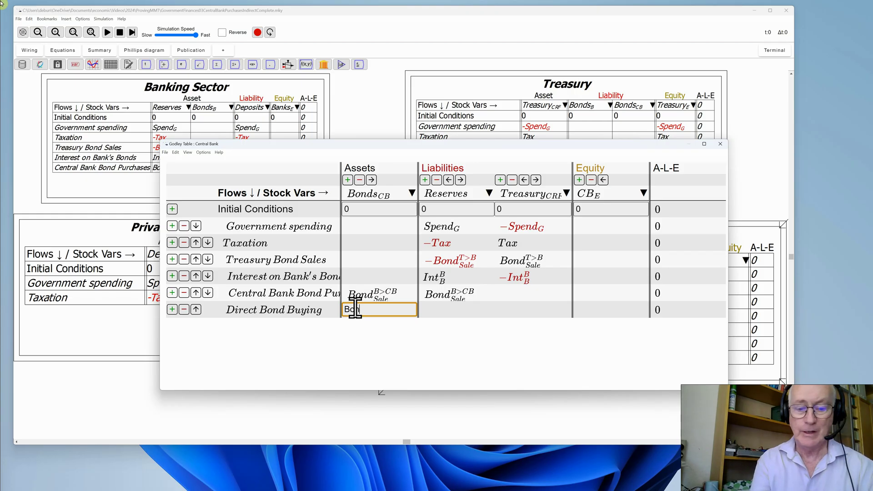
text(_{)
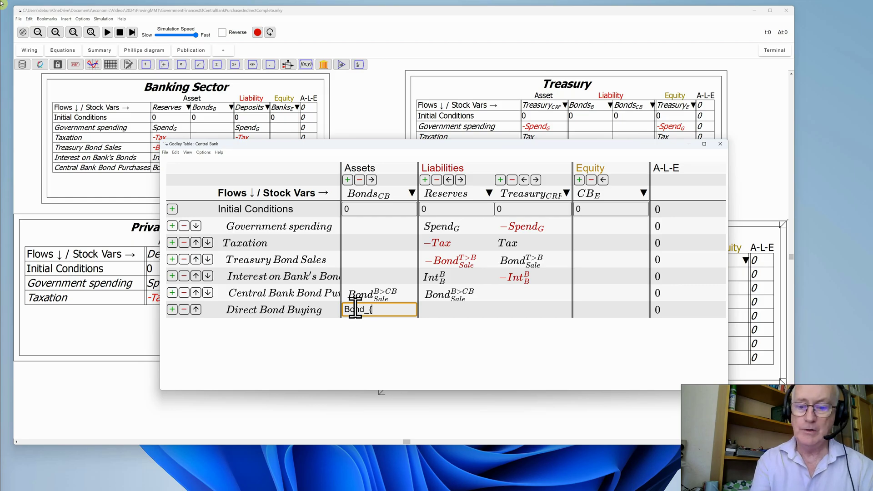
text(Sale)
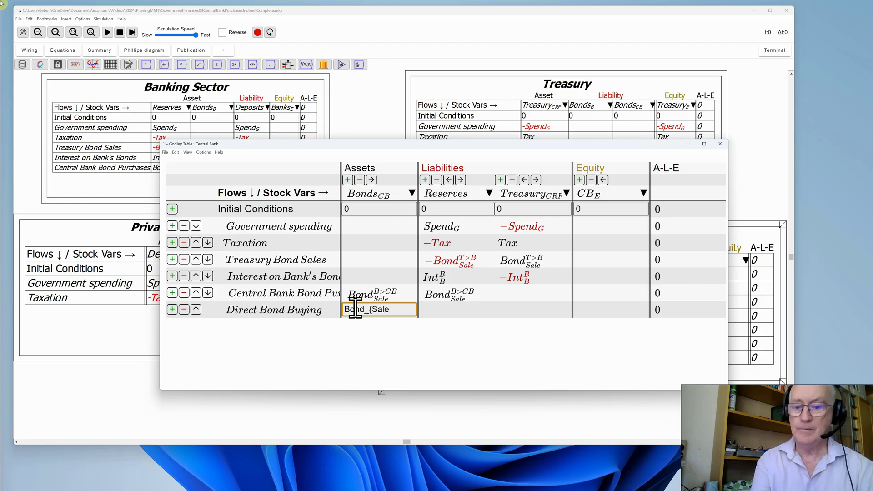
text(}^{)
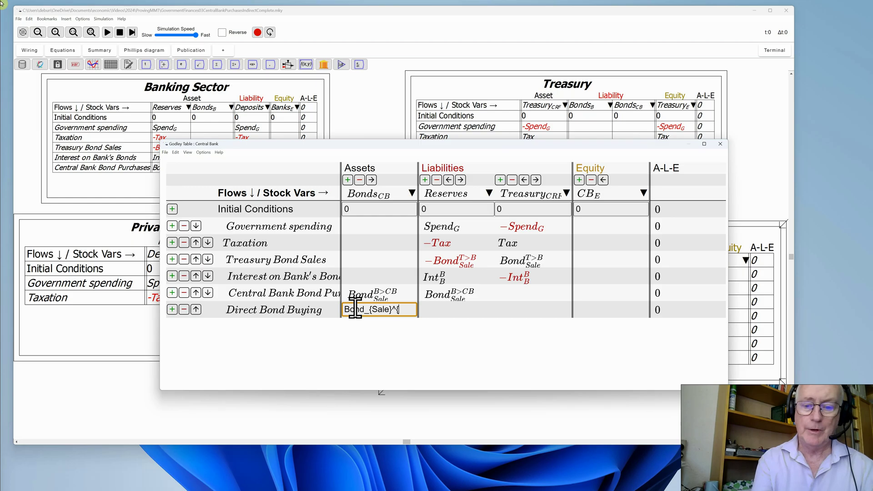
text(T>CB})
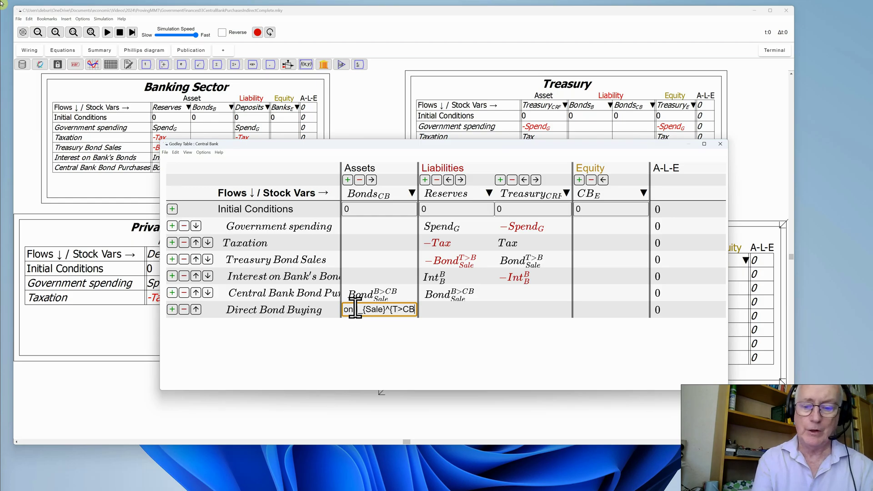
click(363, 357)
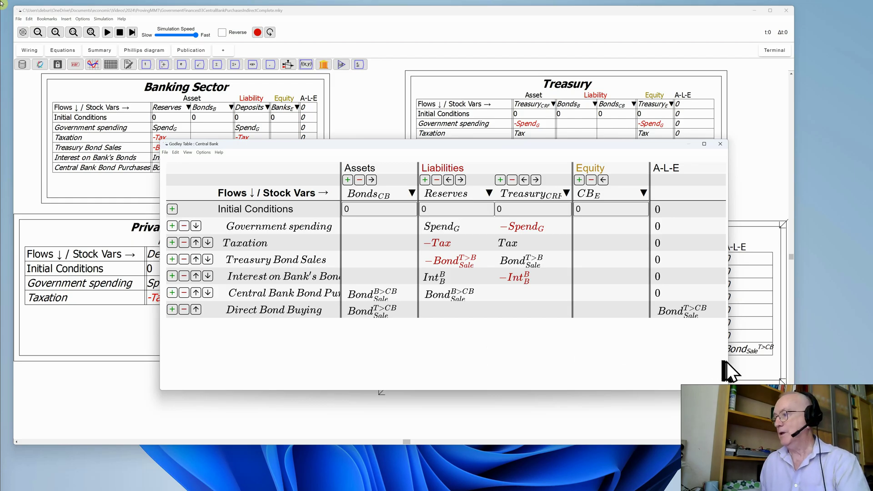
Copy the Bond_{Sale}^{T>CB} flow into the Treasury_CRF liability of the Direct Bond Buying row and close the Central Bank table
drag(728, 362, 764, 360)
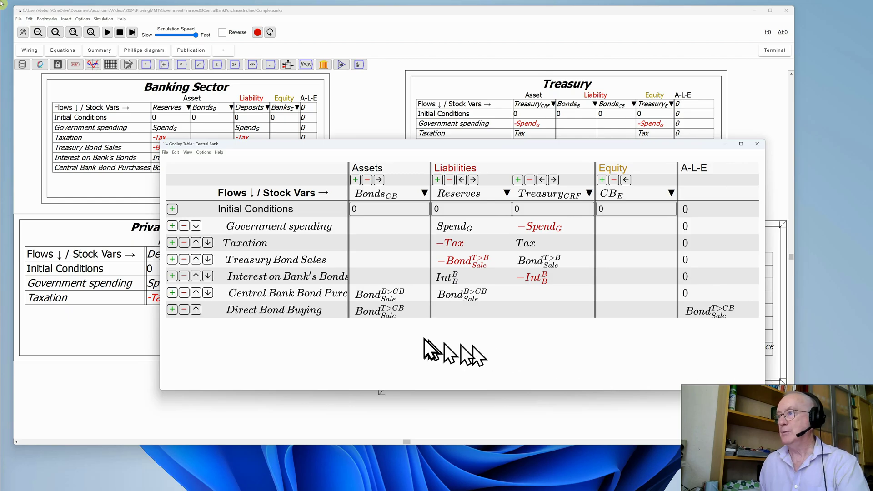
click(537, 309)
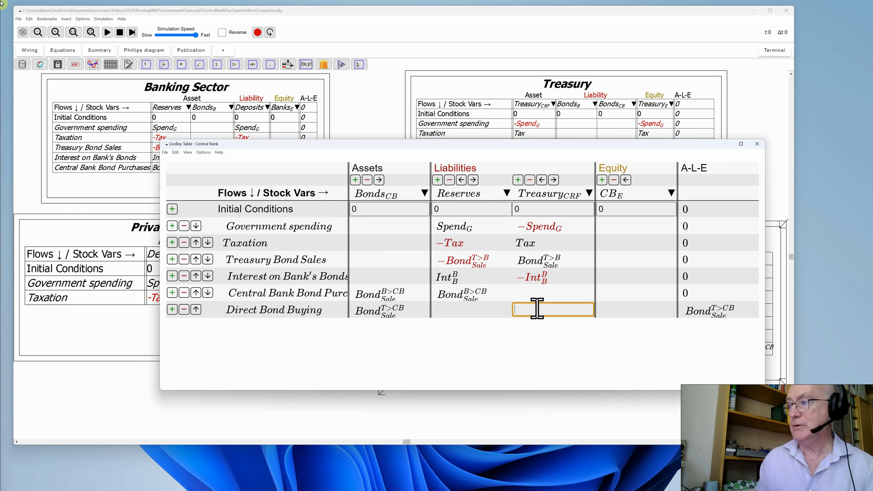
click(390, 301)
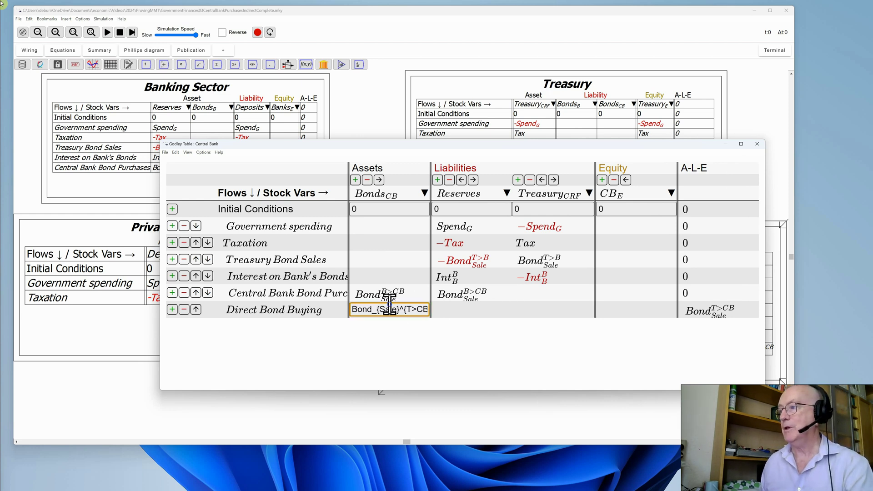
right_click(390, 307)
click(399, 335)
click(537, 308)
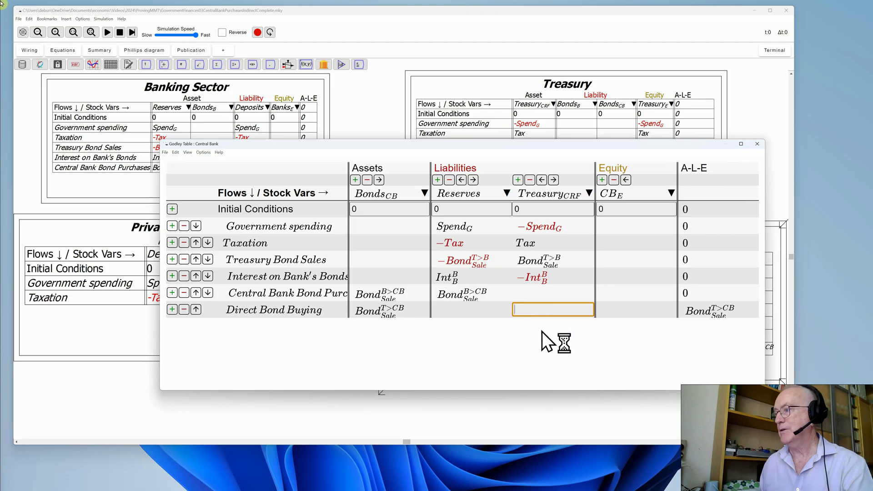
text(Bond_{Sale}^{T>CB})
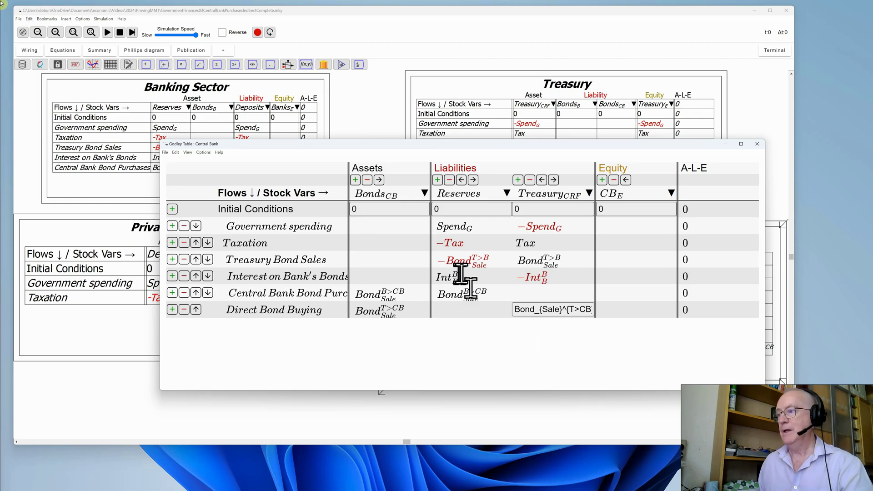
click(756, 145)
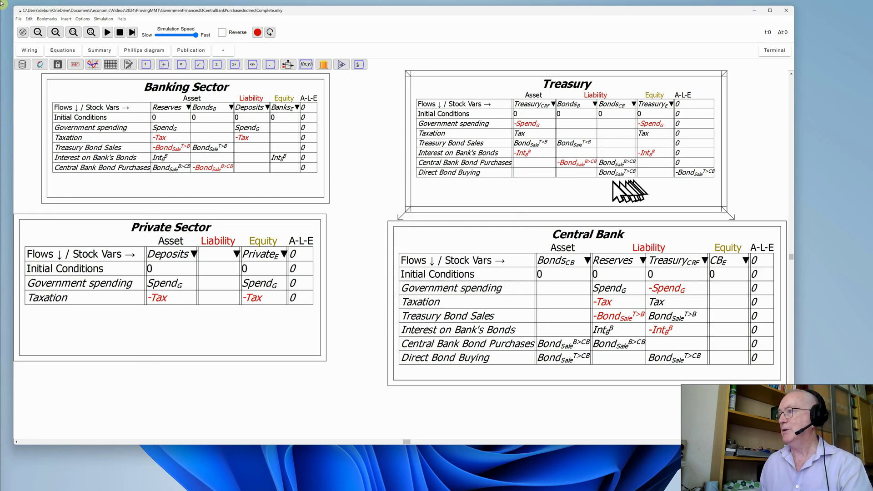
Open the Treasury's Godley table, widen and magnify it, and place it clear of the Treasury table on the canvas
right_click(566, 187)
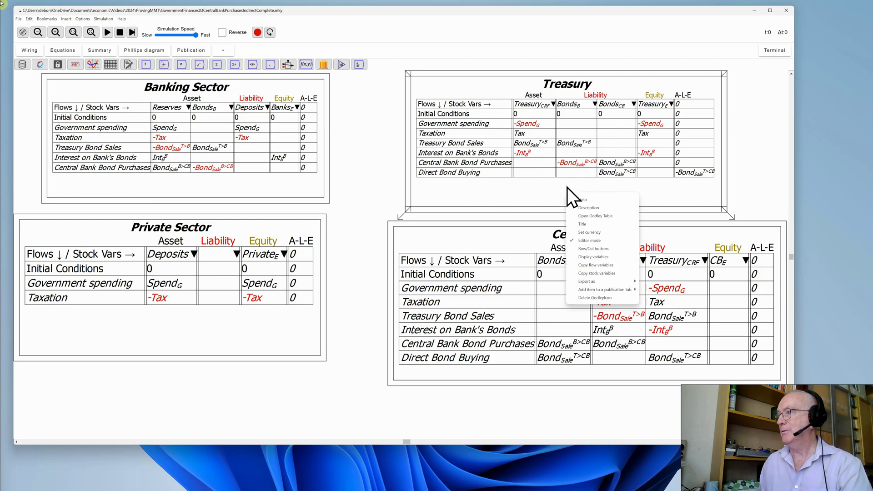
click(585, 215)
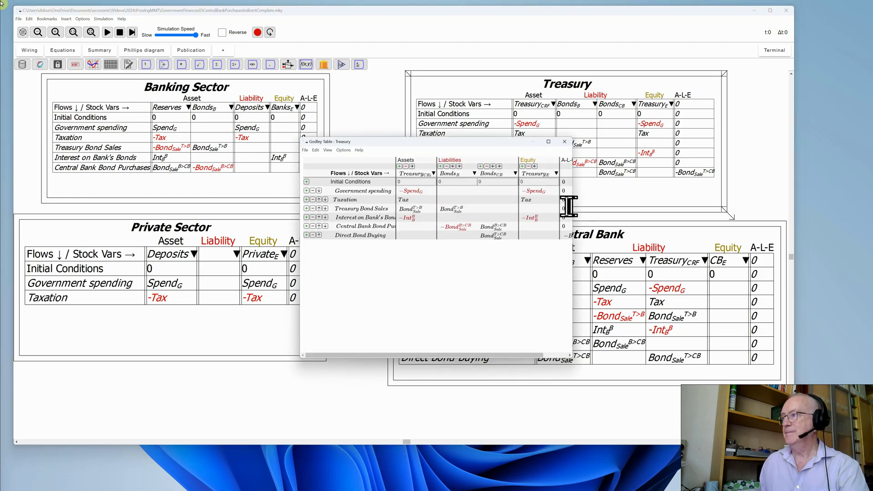
drag(573, 208, 786, 228)
drag(541, 145, 478, 144)
scroll(372, 299, up, 2)
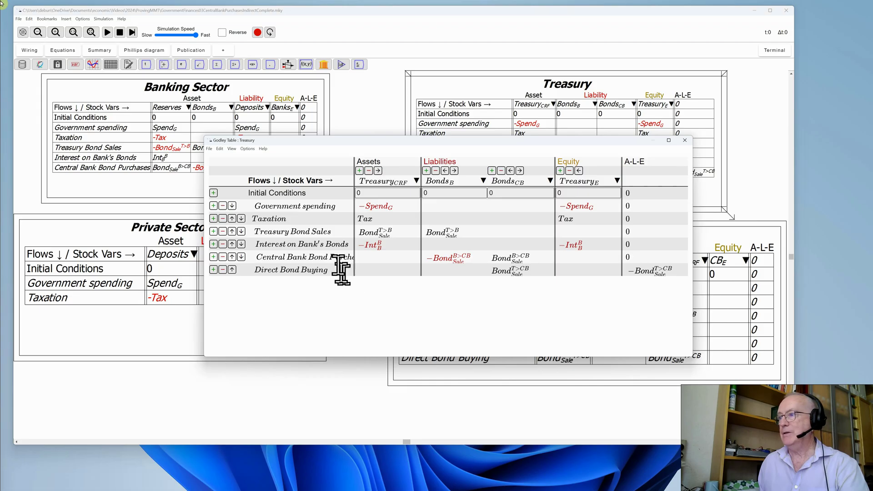
drag(375, 143, 327, 213)
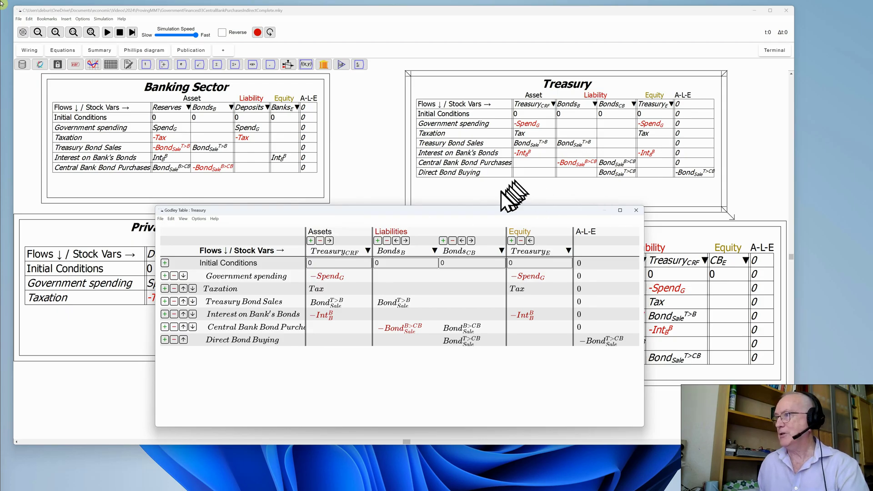
Return to the main canvas and reset the simulation to check the Godley tables for consistency
click(400, 193)
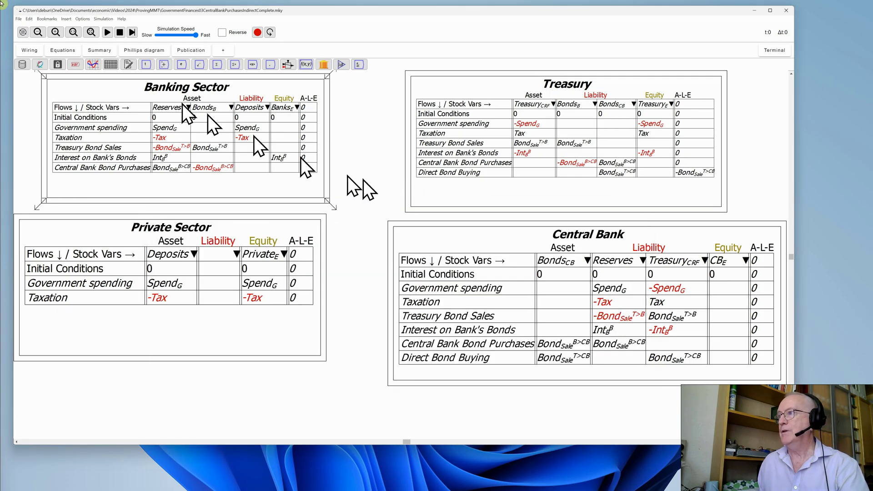
click(23, 30)
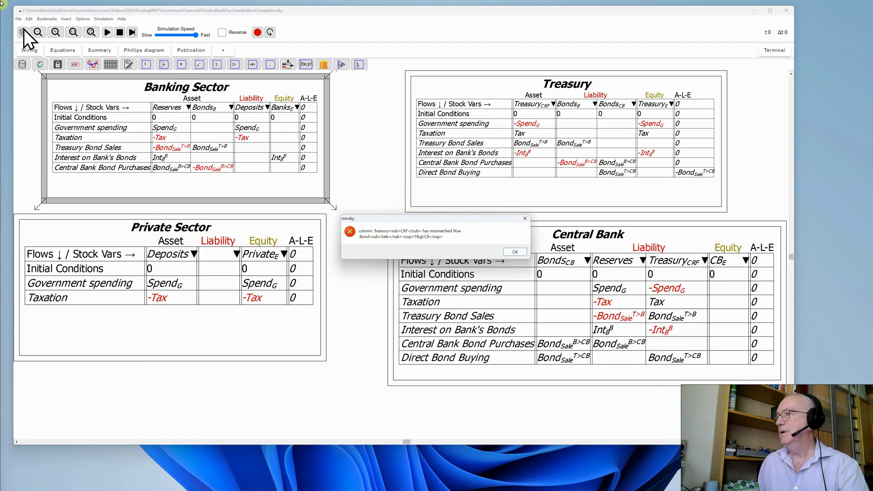
click(512, 251)
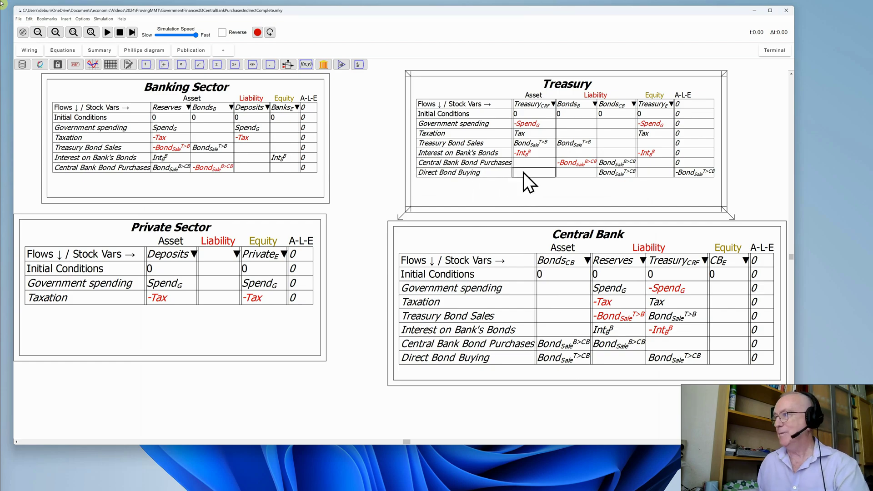
Copy Bond_{Sale}^{T>CB} from the Treasury's Bonds_CB column into Treasury_CRF for Direct Bond Buying, and return to the main canvas
right_click(504, 183)
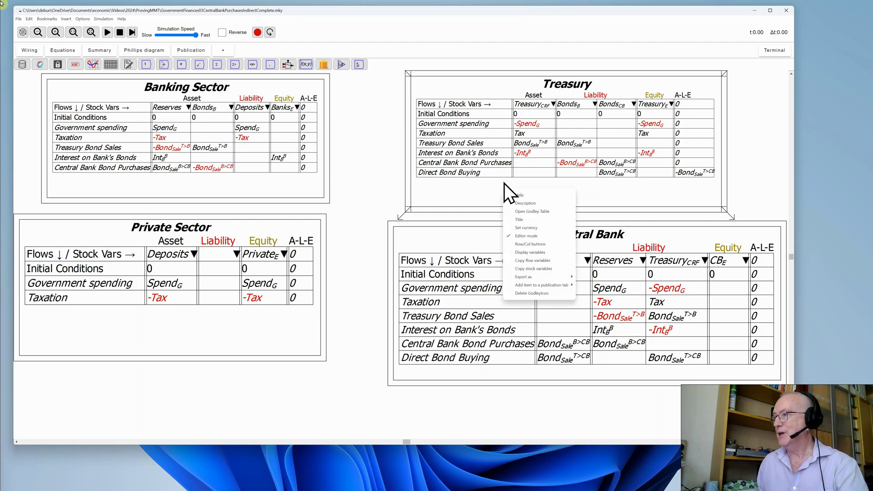
click(520, 212)
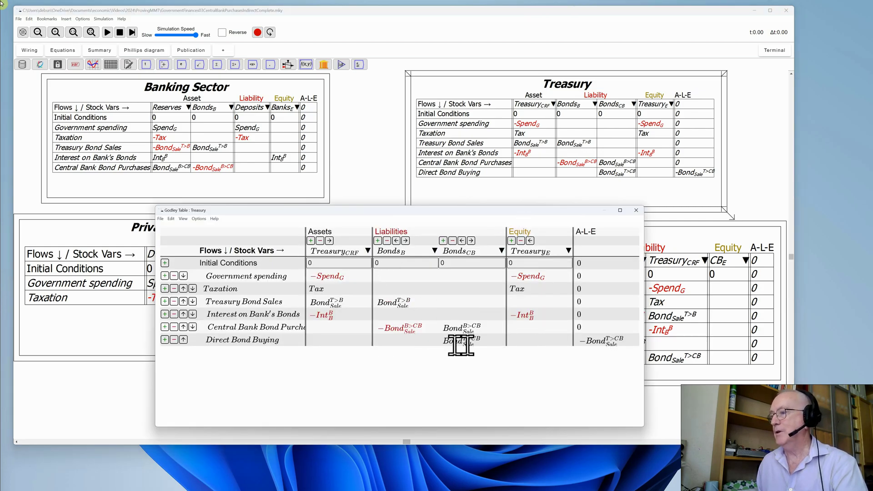
click(462, 342)
right_click(469, 344)
click(473, 371)
click(337, 339)
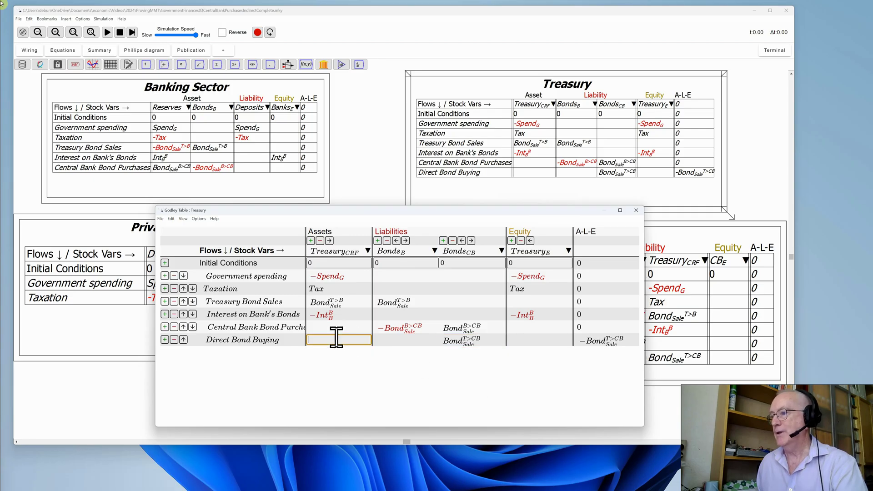
right_click(336, 339)
click(344, 359)
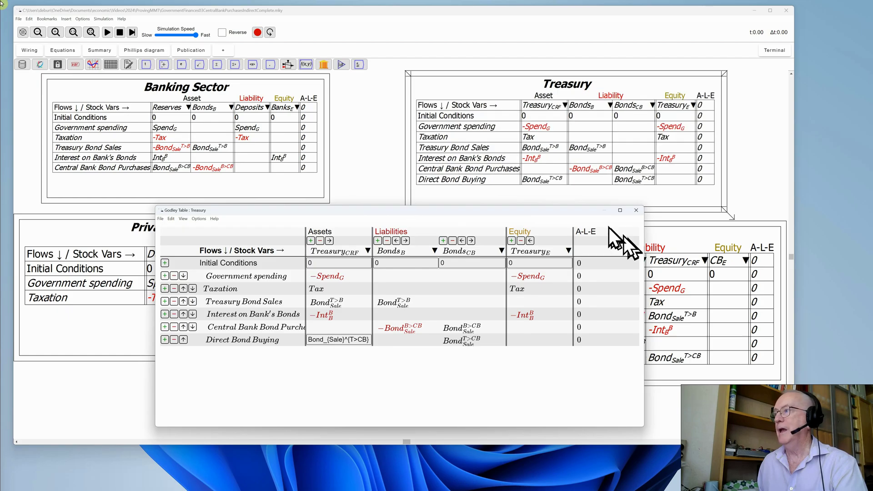
click(375, 170)
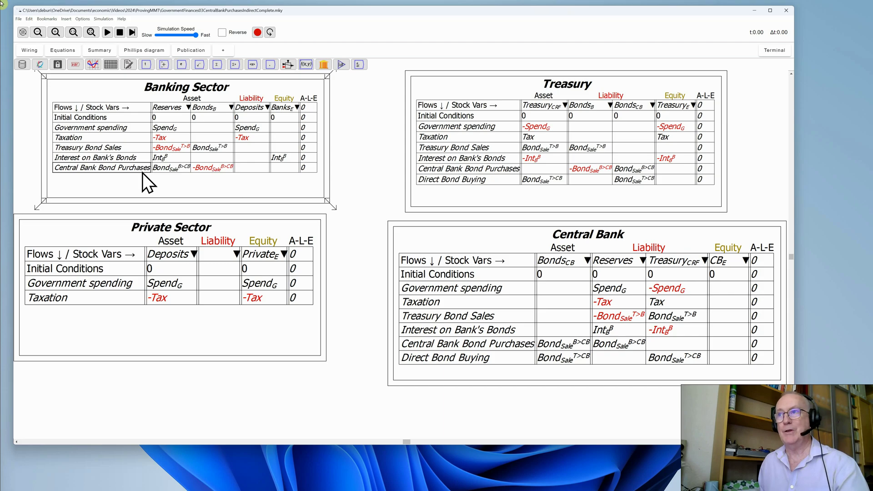
Delete the Treasury Bond Sales and Interest on Bank's Bonds rows from the Banking Sector's Godley table and return to the canvas
right_click(177, 179)
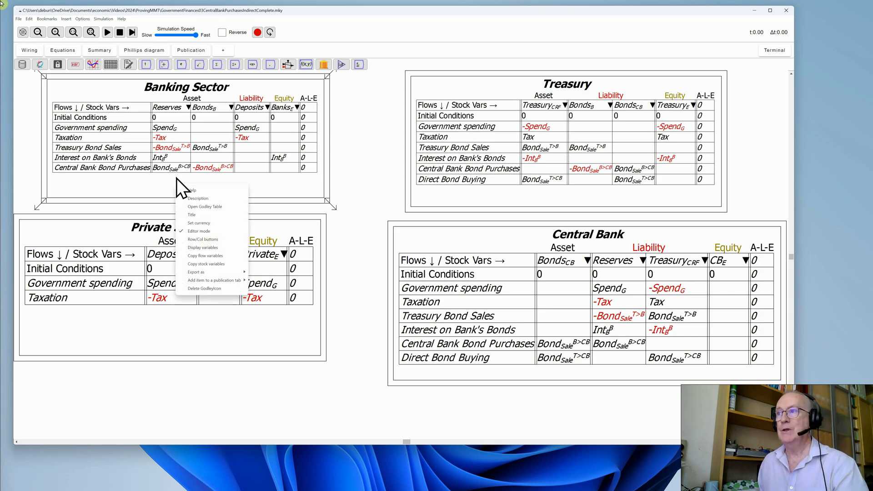
click(218, 205)
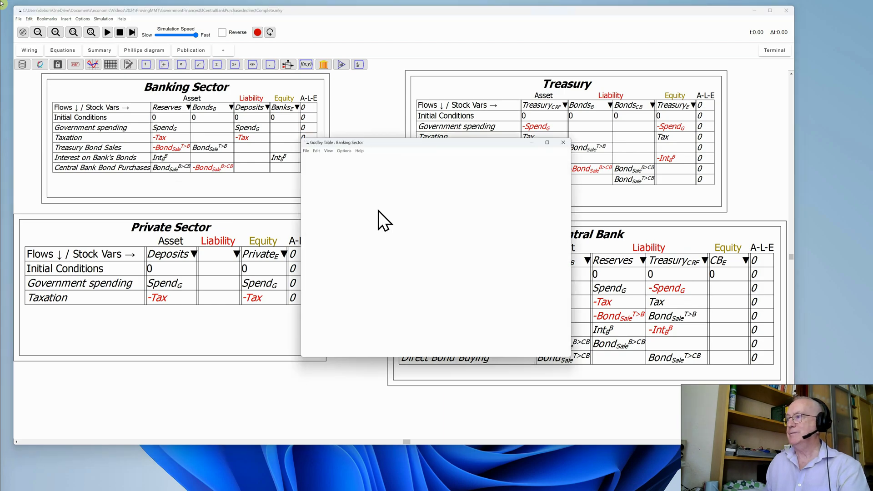
drag(573, 216, 775, 217)
drag(511, 143, 299, 107)
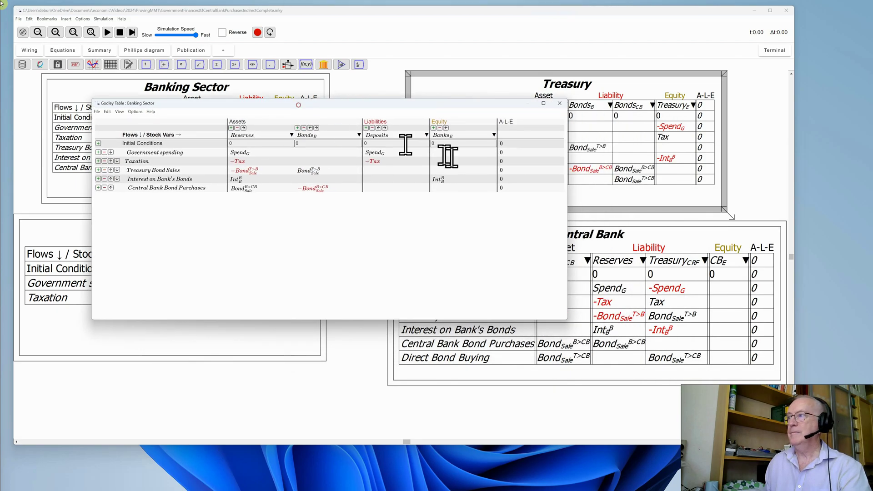
drag(569, 220, 703, 231)
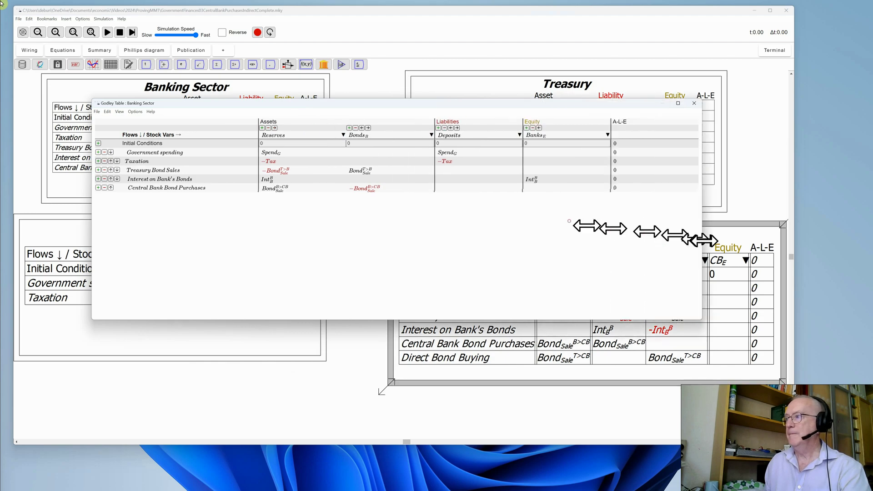
scroll(400, 250, up, 2)
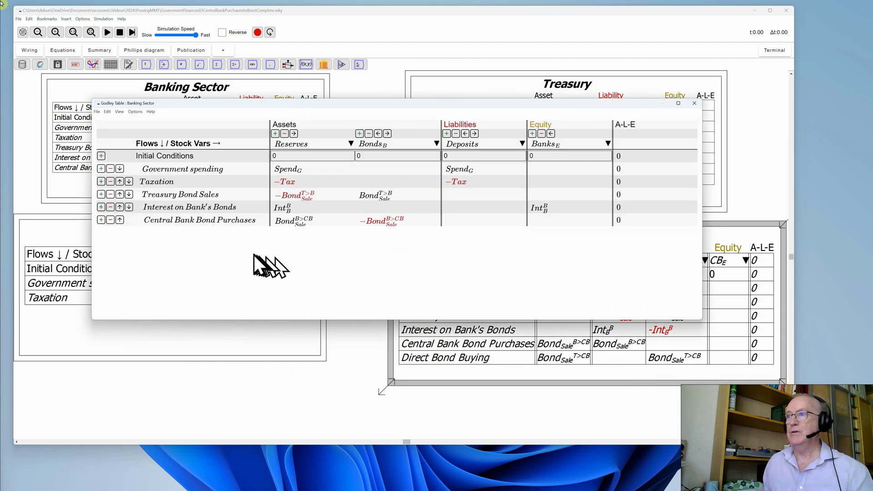
click(110, 194)
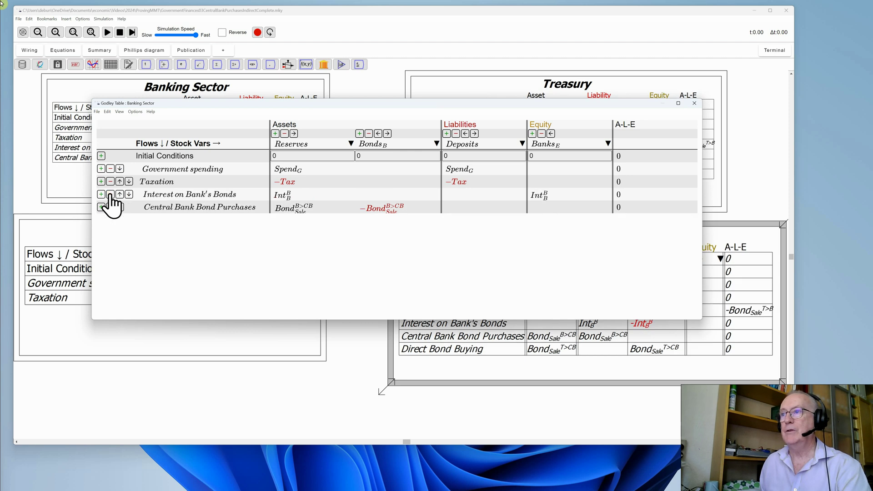
click(110, 194)
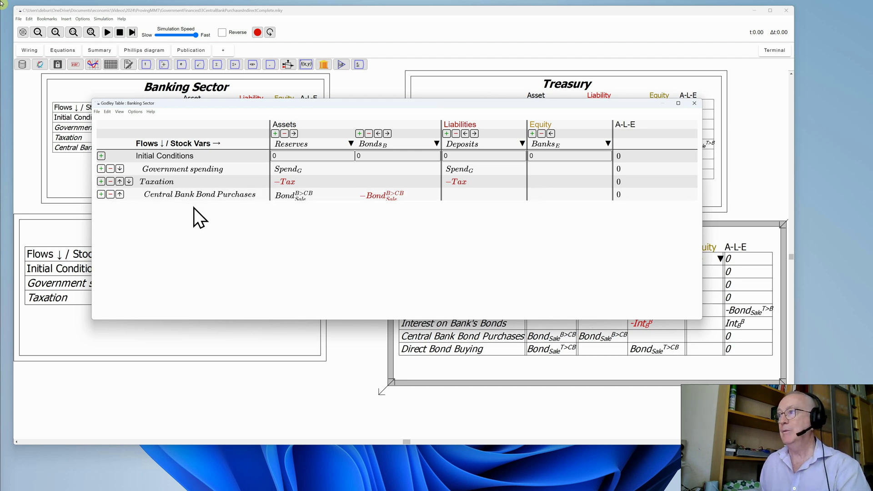
click(354, 95)
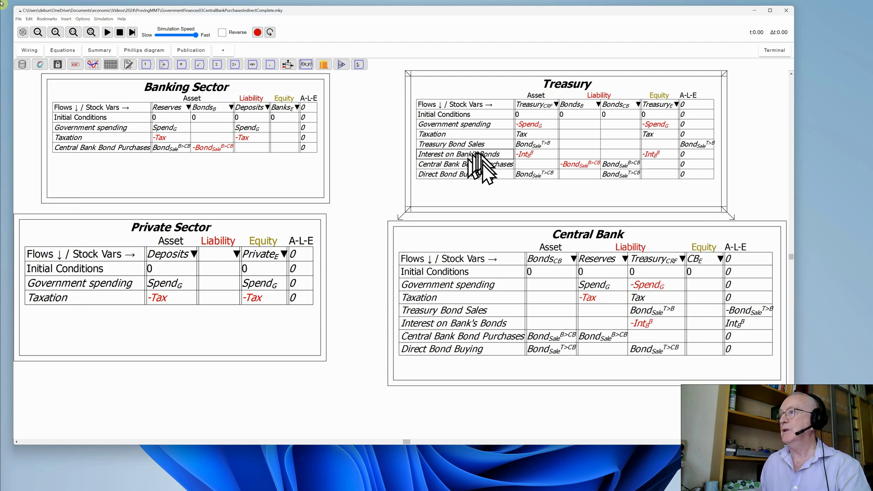
Remove the Treasury Bond Sales and Interest on Bank's Bonds rows from the Central Bank's Godley table
right_click(443, 236)
click(459, 263)
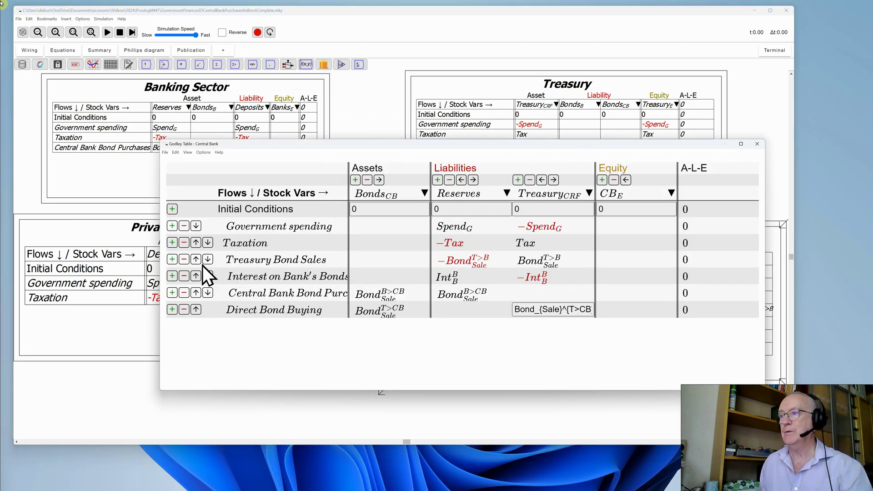
click(184, 259)
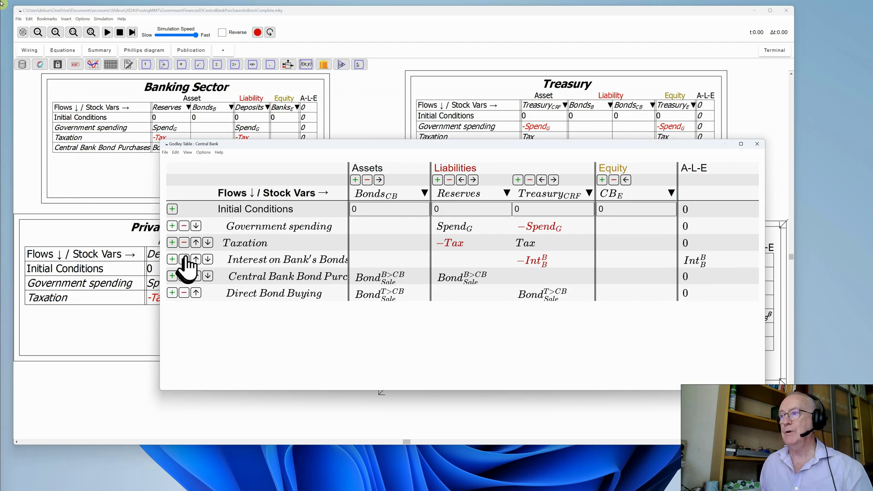
click(184, 260)
Delete the Treasury Bond Sales, Interest on Bank's Bonds and Central Bank Bond Purchases rows from the Treasury's Godley table and return to the canvas
right_click(439, 89)
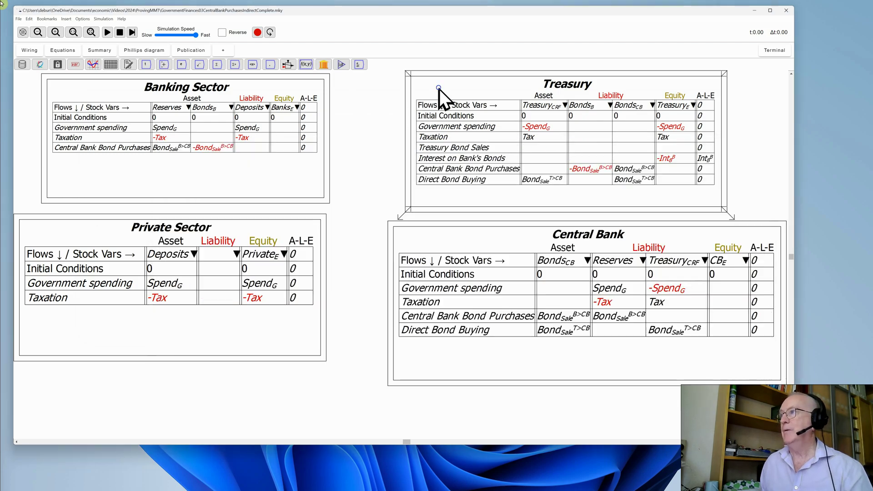
click(461, 119)
drag(327, 210, 226, 133)
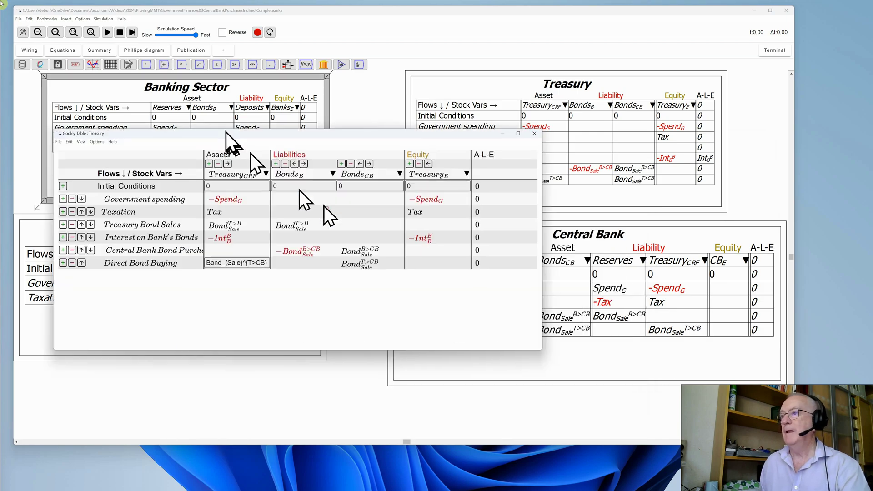
drag(542, 200, 716, 224)
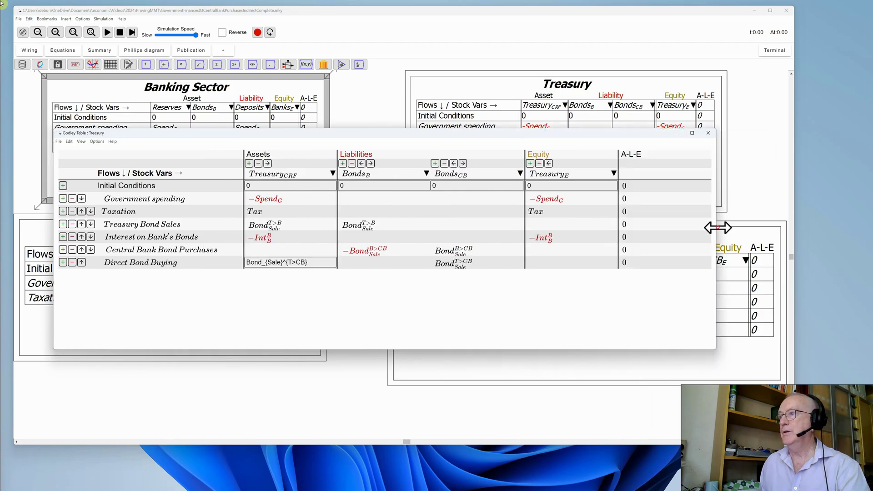
click(72, 224)
click(72, 224)
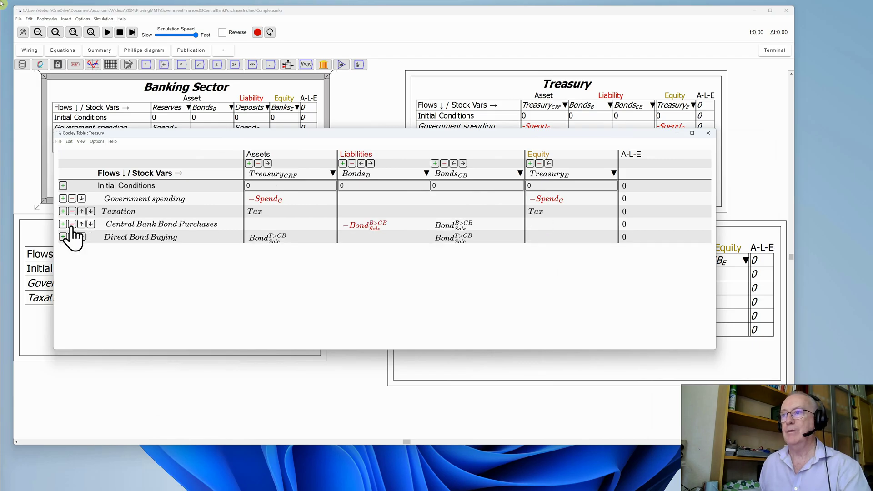
click(72, 223)
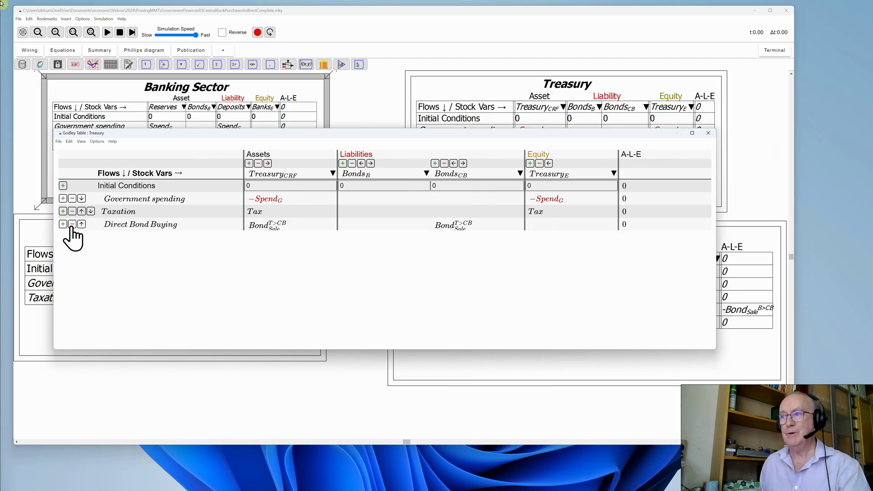
click(97, 90)
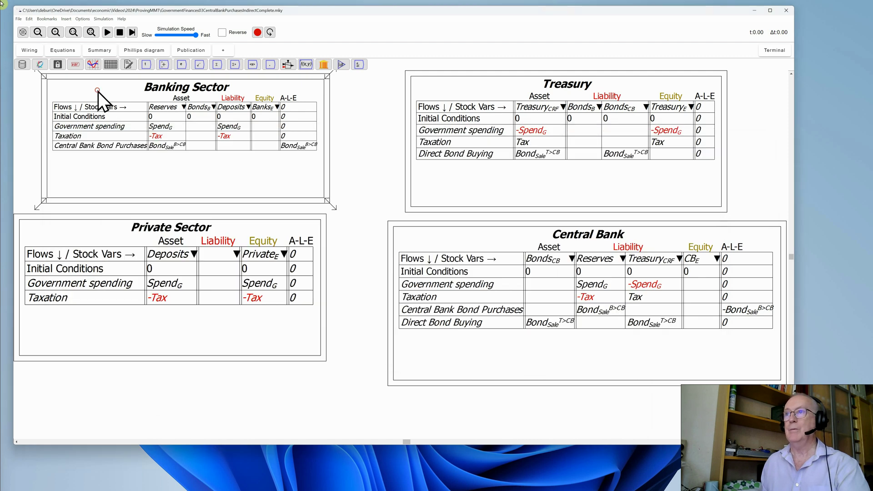
Delete the Central Bank Bond Purchases row from the Banking Sector's Godley table and return to the canvas
right_click(111, 172)
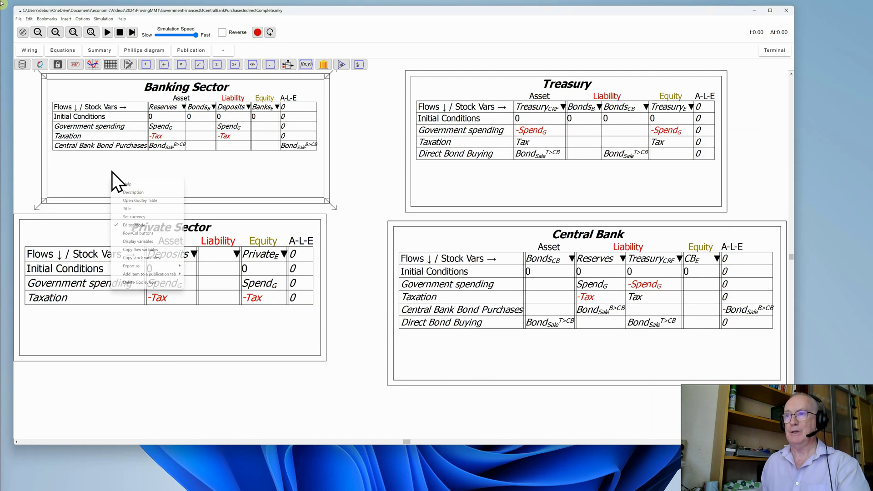
click(129, 199)
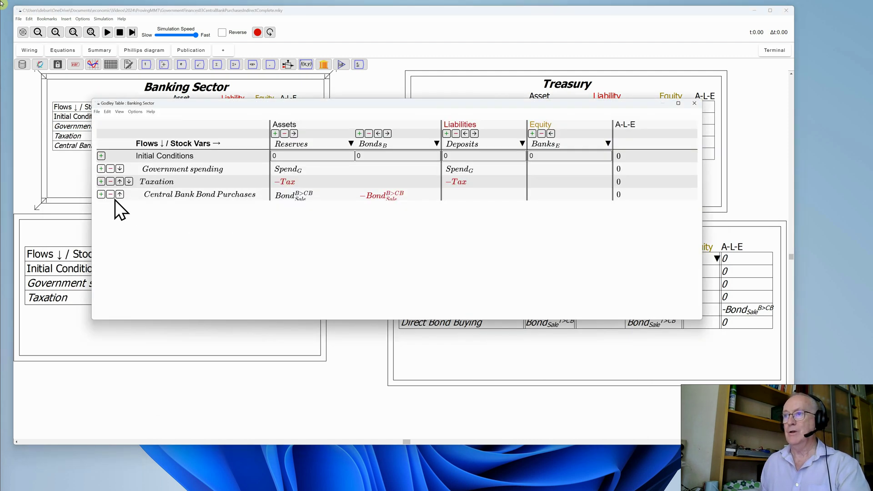
click(111, 194)
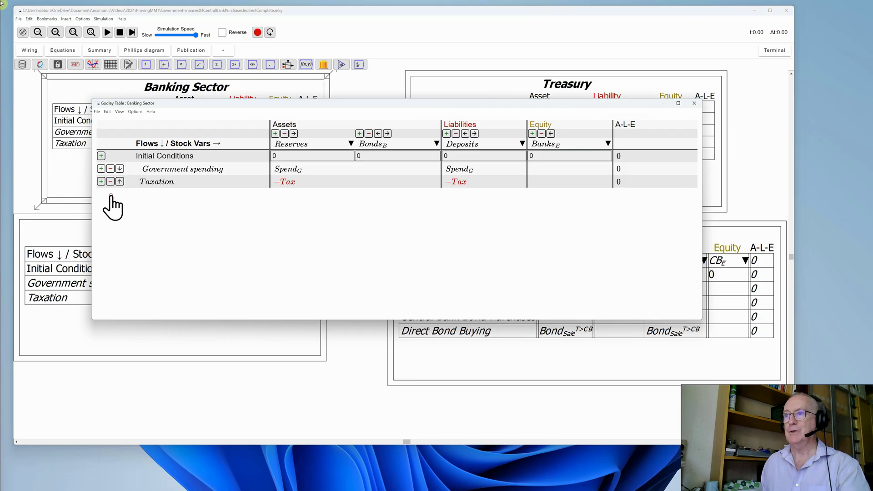
click(359, 337)
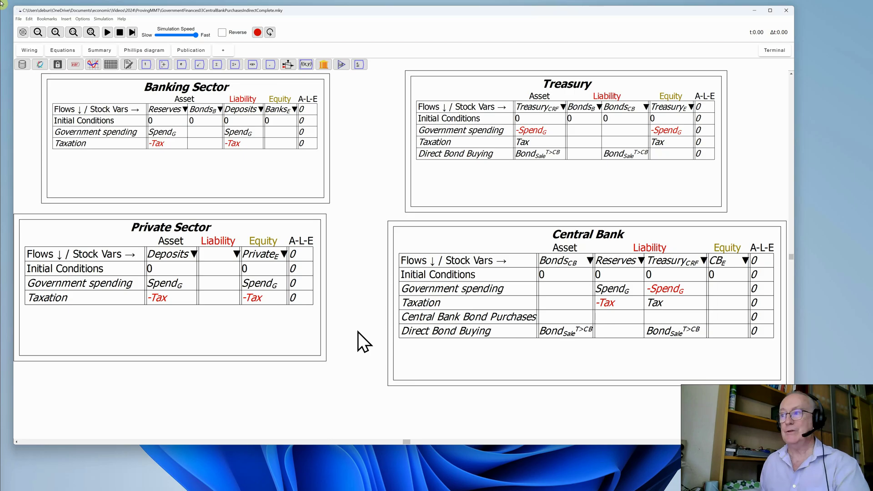
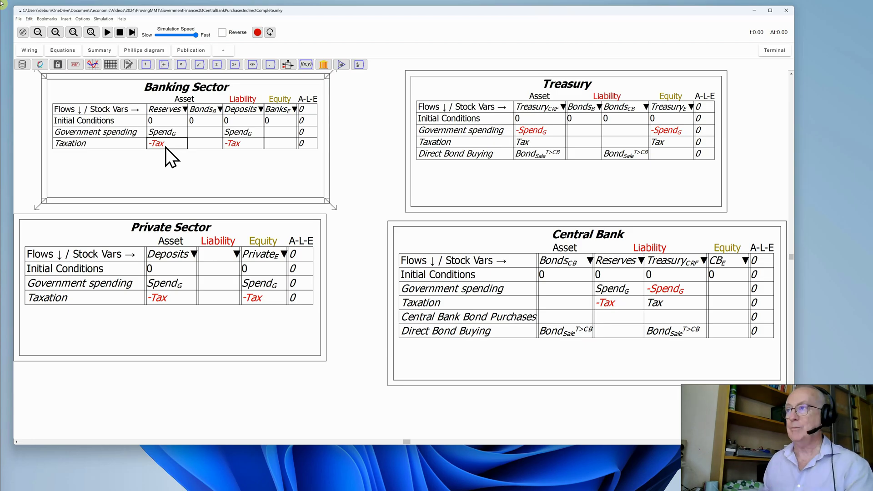
Remove the Bonds_B asset column from the Banking Sector's Godley table and close the table
right_click(226, 163)
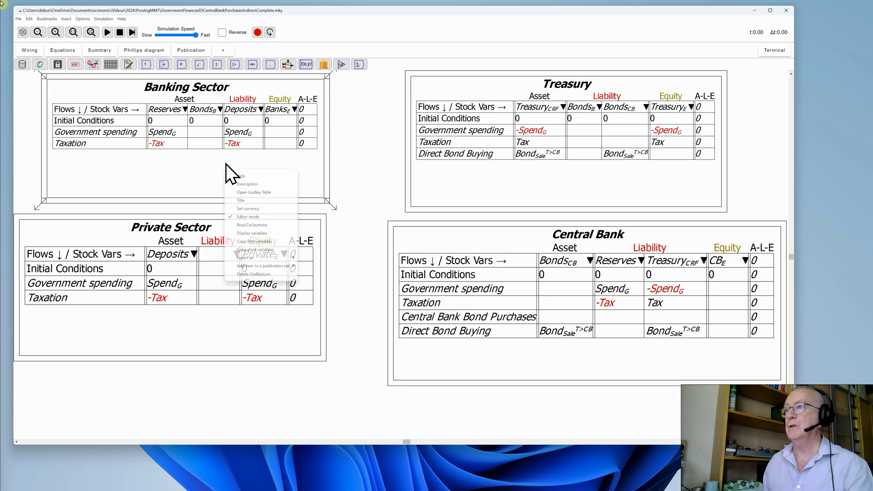
click(243, 192)
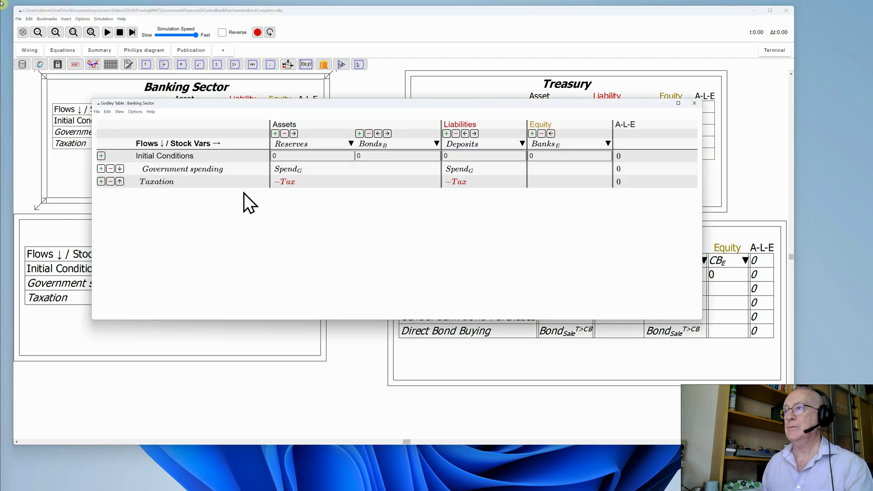
click(369, 133)
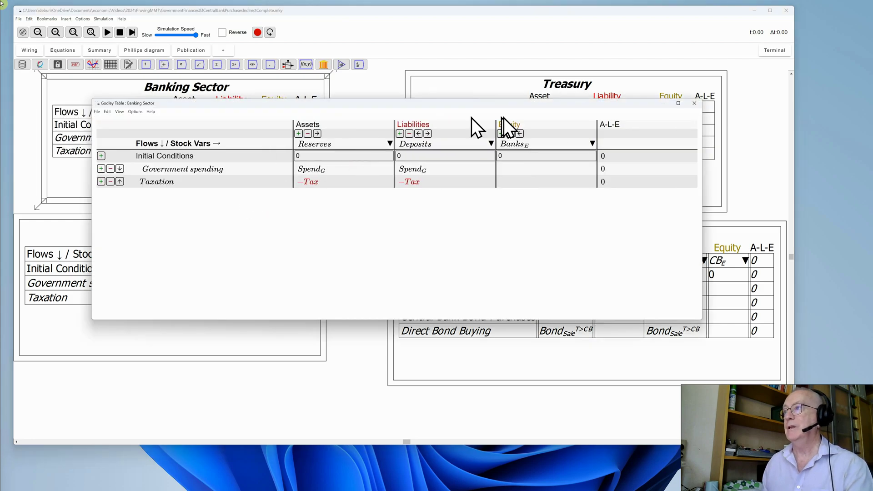
click(694, 103)
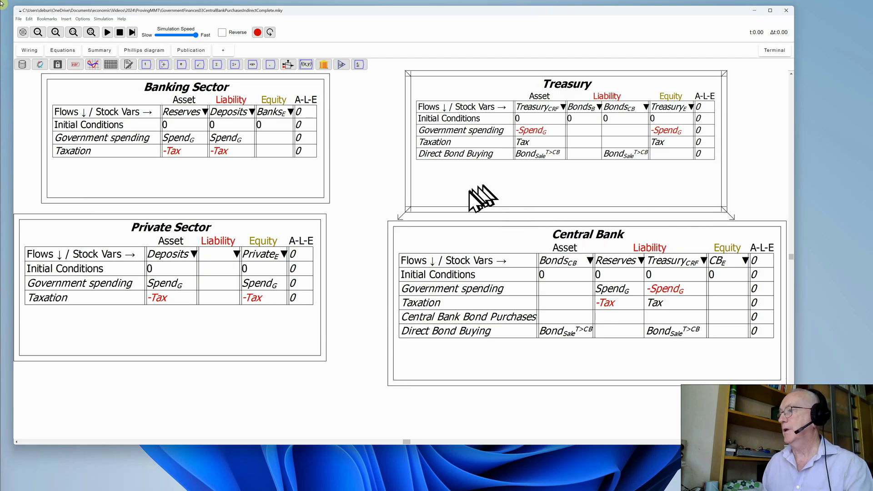
Delete the empty Central Bank Bond Purchases row from the Central Bank's Godley table
click(481, 317)
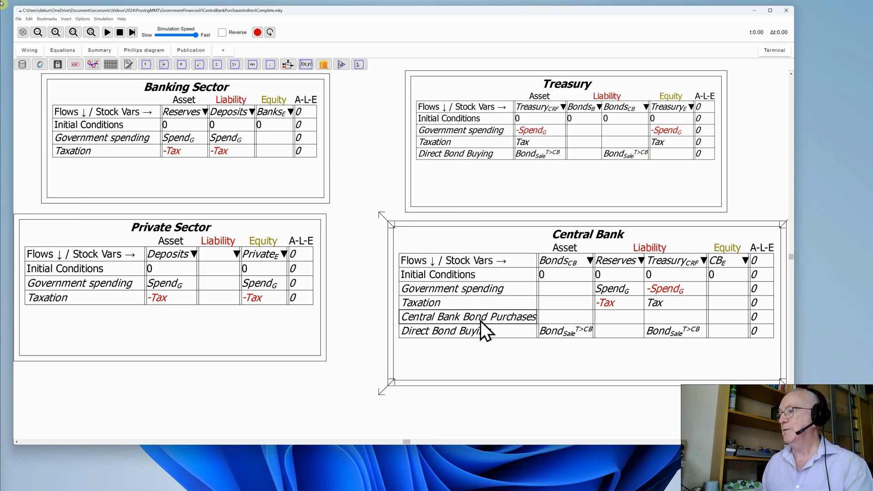
right_click(480, 320)
click(492, 347)
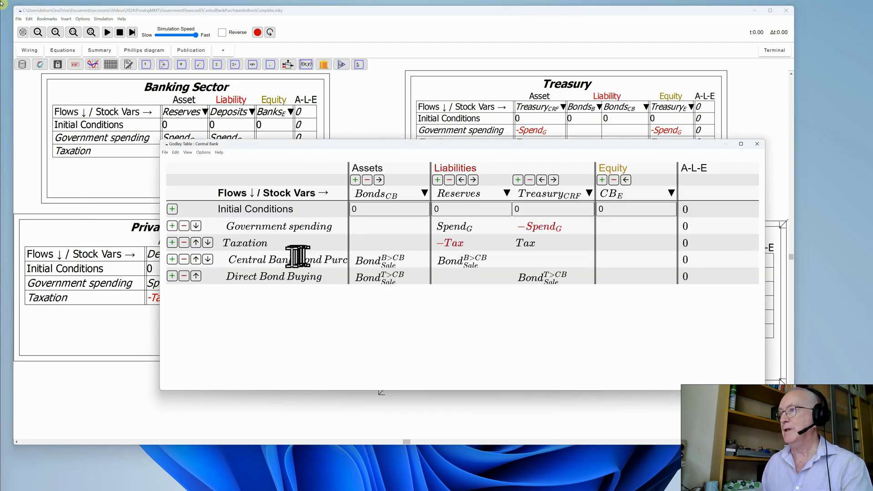
click(184, 259)
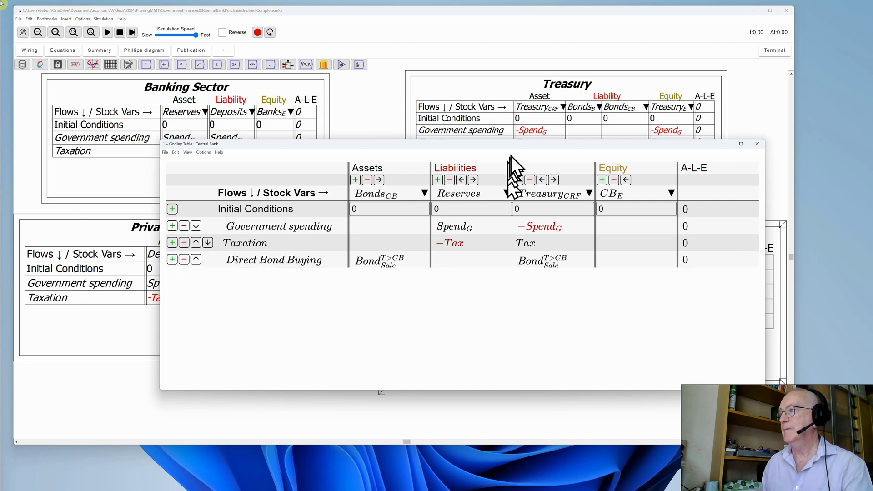
Delete the Bonds_B liability column from the Treasury's Godley table and return to the canvas
double_click(487, 88)
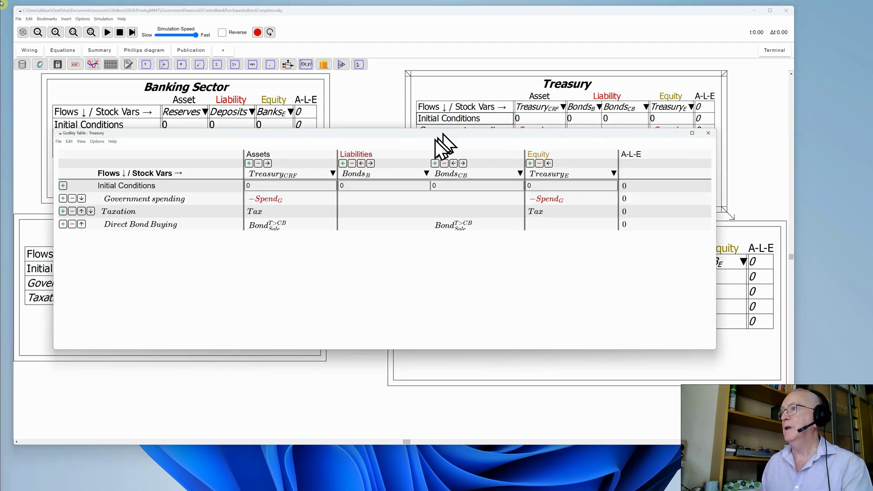
click(352, 163)
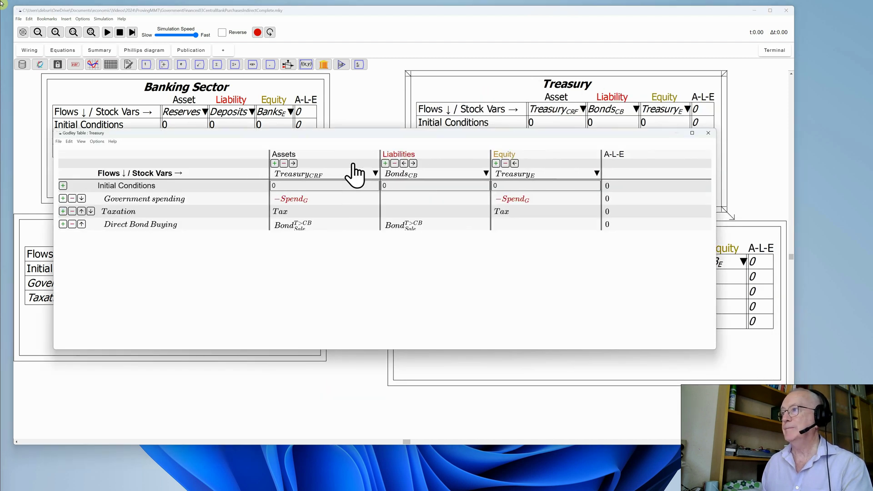
click(357, 98)
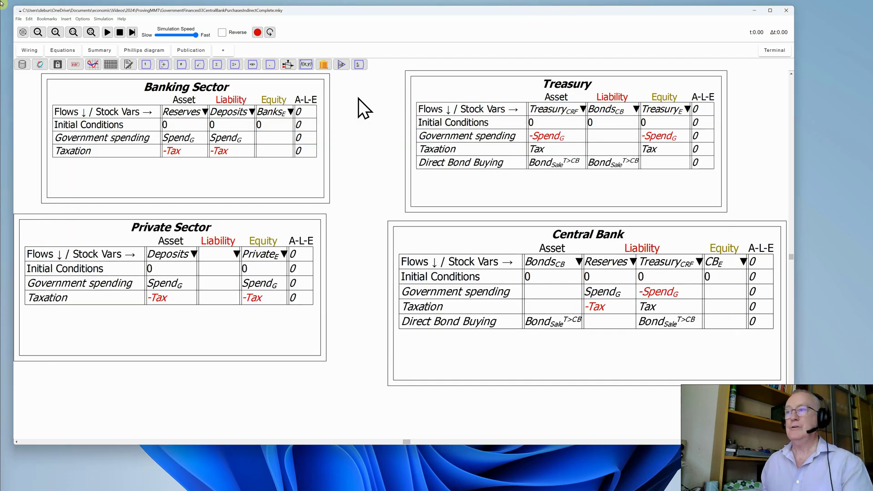